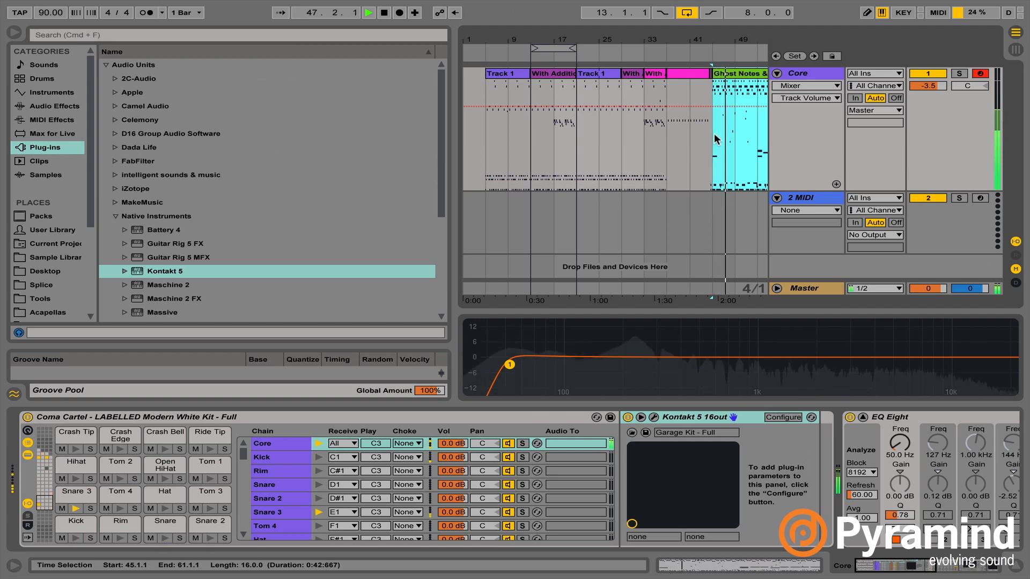
Stop playback and examine the named drum notes in the With Additions clip at bar 13 in an enlarged note editor
left_click_drag(550, 39, 555, 88)
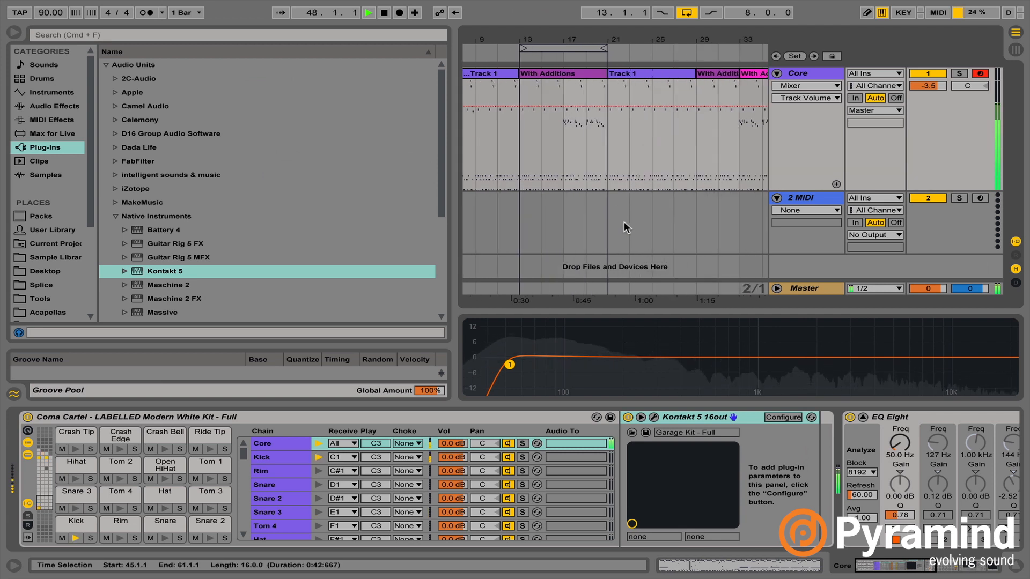
key("space")
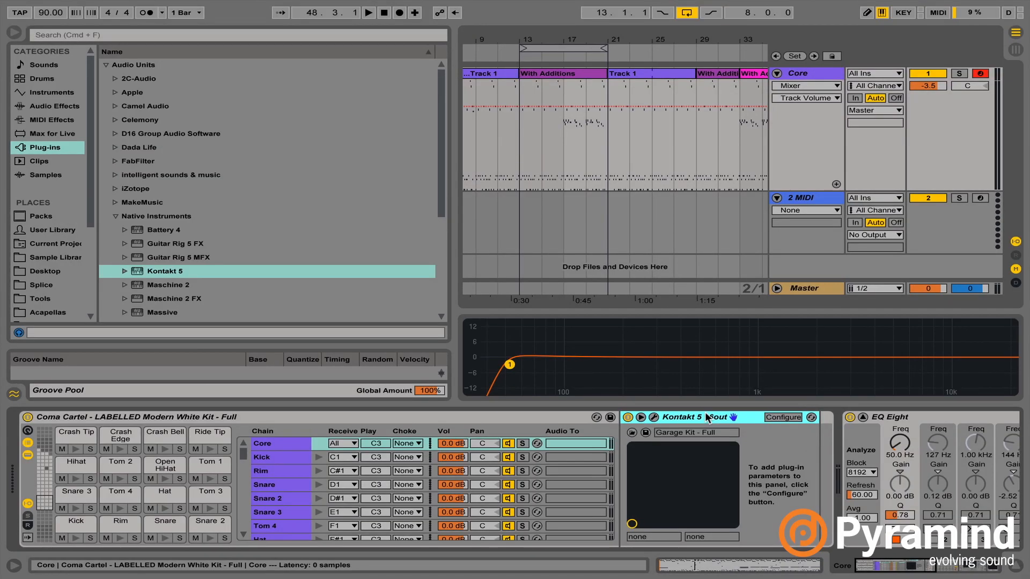
left_click(555, 75)
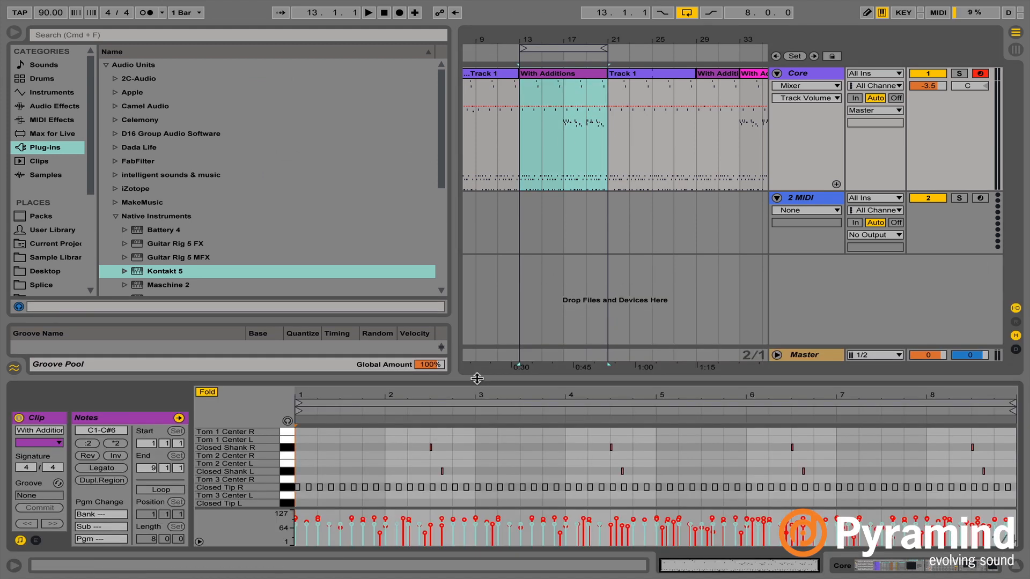
left_click_drag(476, 378, 481, 161)
scroll(232, 412, "up", 3)
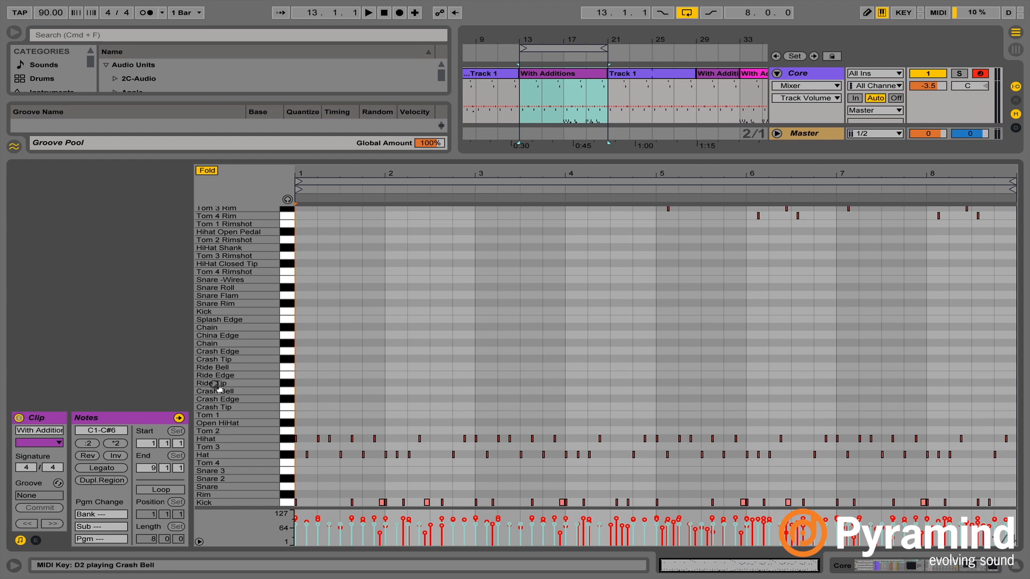
scroll(218, 387, "up", 5)
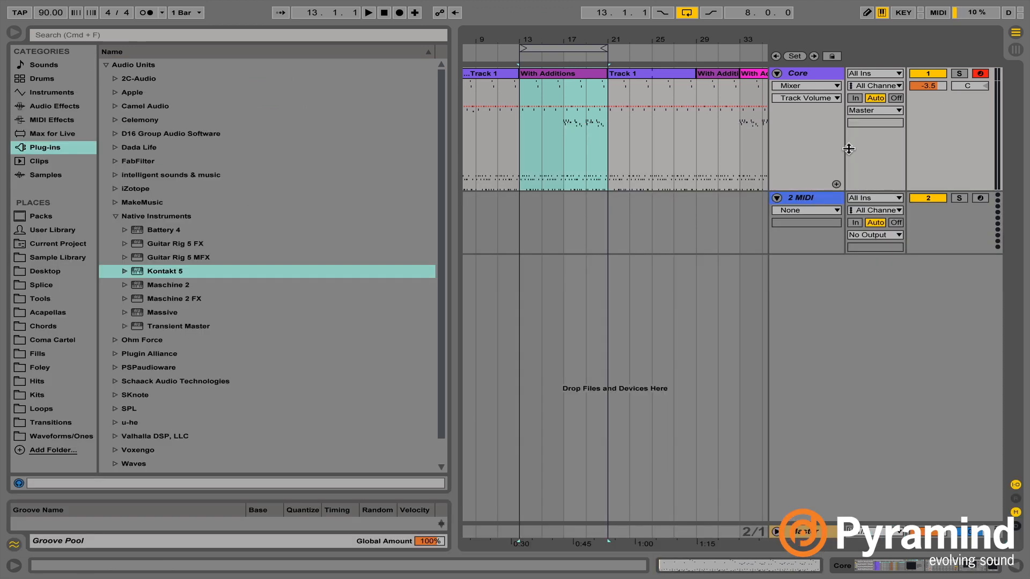
Load an empty Drum Rack onto the 2 MIDI track and add Kontakt 5 inside the rack
left_click(826, 207)
left_click(825, 202)
left_click(824, 202)
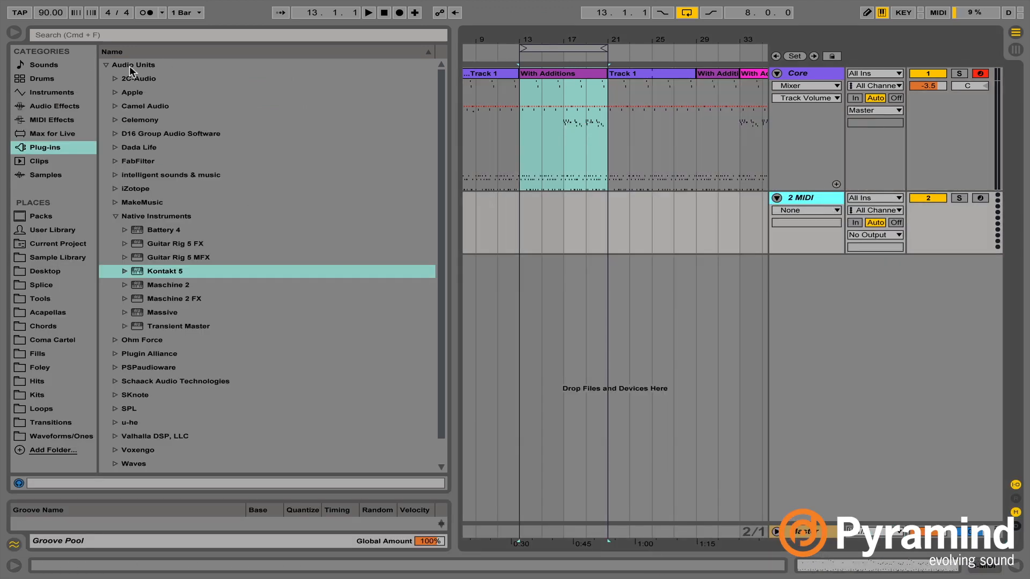
left_click(41, 79)
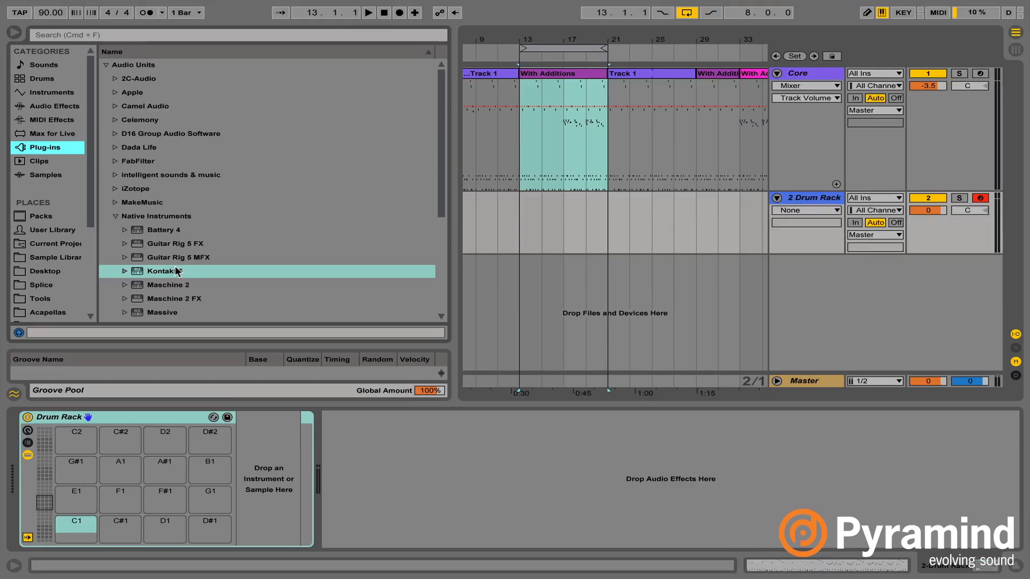
left_click_drag(176, 271, 298, 479)
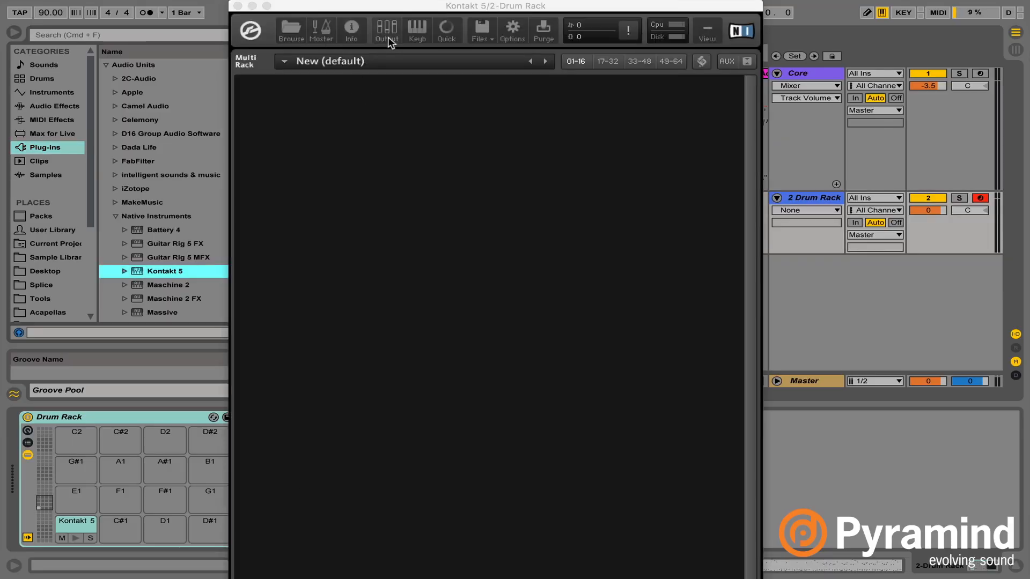
Load Garage Kit - Full from the Studio Drummer library into Kontakt, hide its browser and close the plug-in window
left_click(303, 31)
scroll(397, 456, "down", 1)
scroll(386, 407, "down", 5)
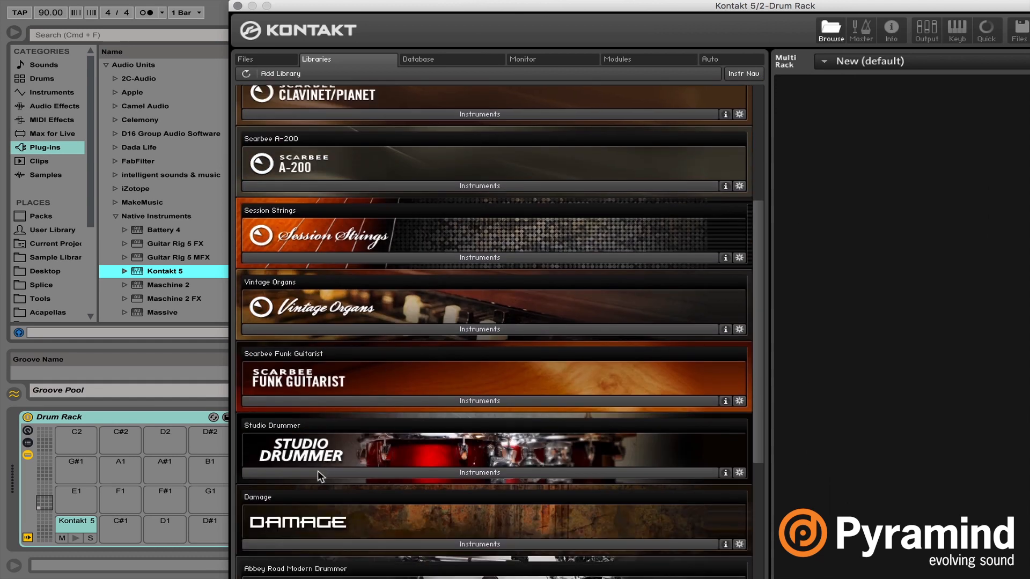
left_click(320, 473)
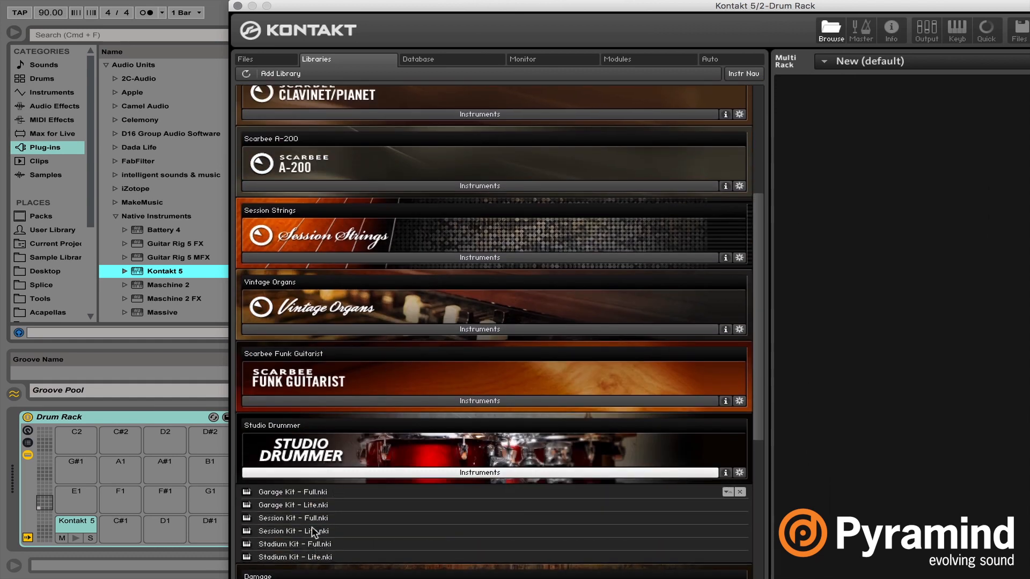
left_click(319, 491)
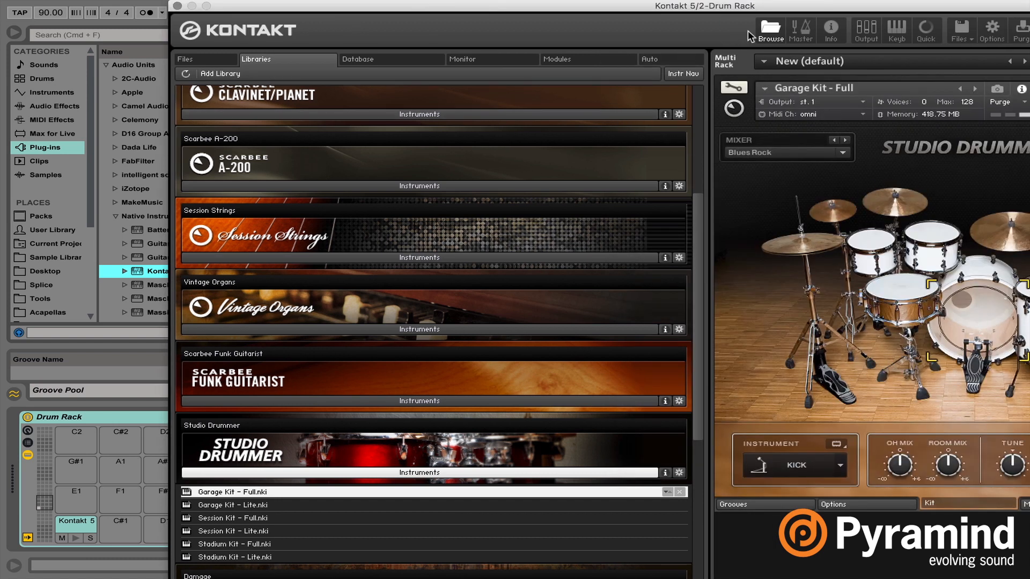
left_click(764, 38)
left_click(177, 6)
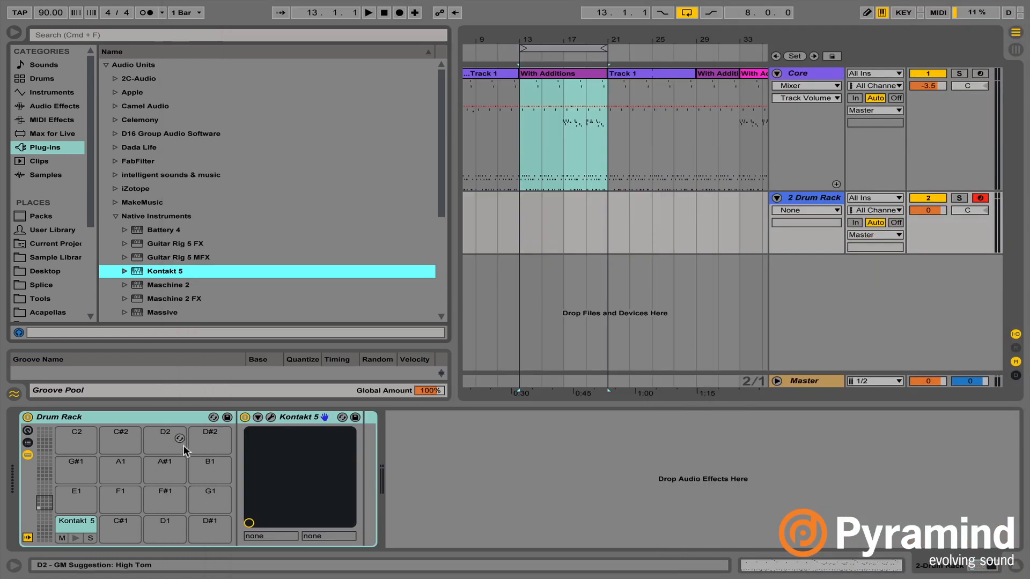
Show the Drum Rack's chain list together with its input/output settings
left_click(159, 421)
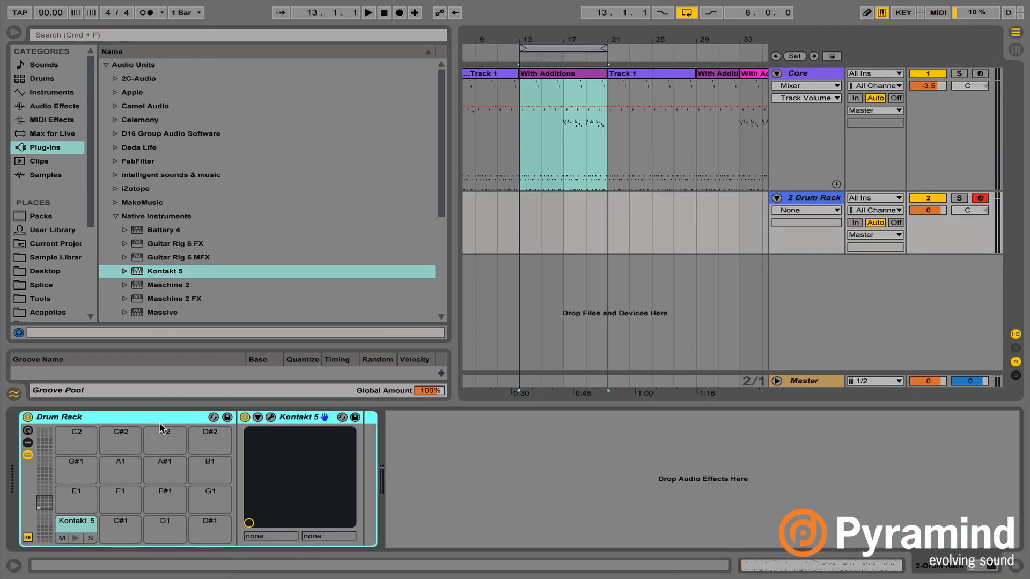
left_click(27, 443)
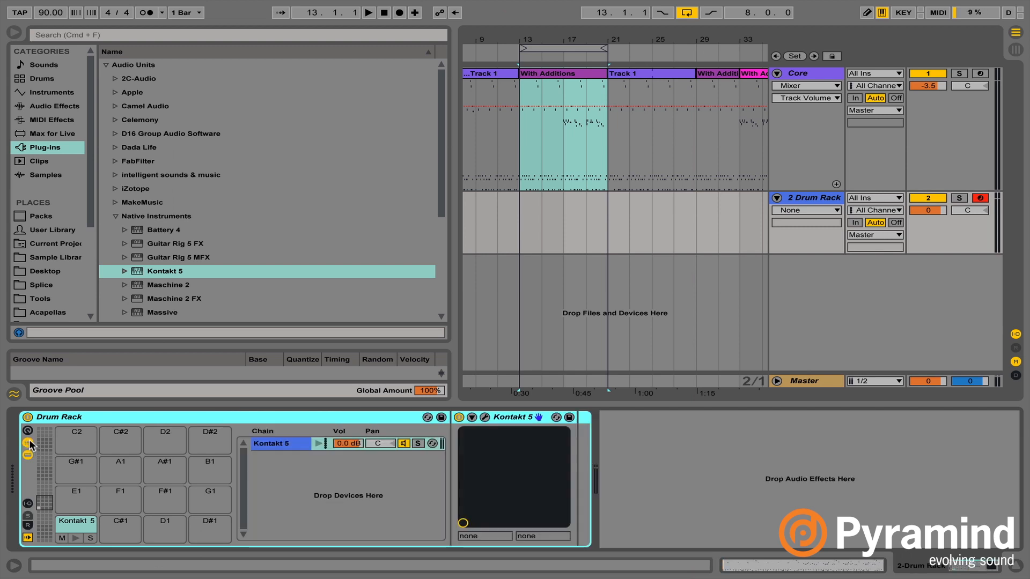
left_click(27, 503)
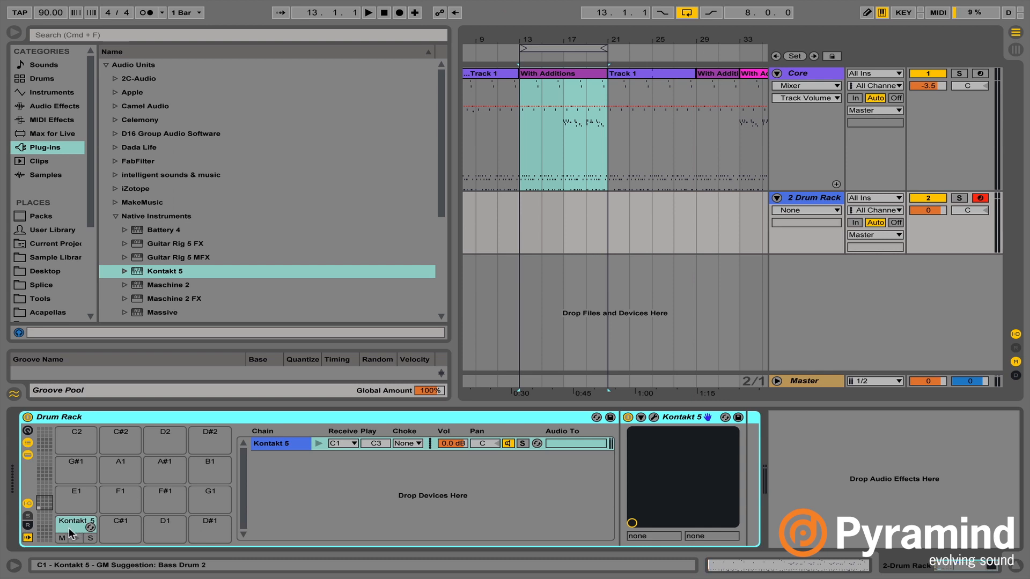
Set the Kontakt 5 chain to receive All Notes and return the pad view to the C1 to D#2 range
left_click(342, 444)
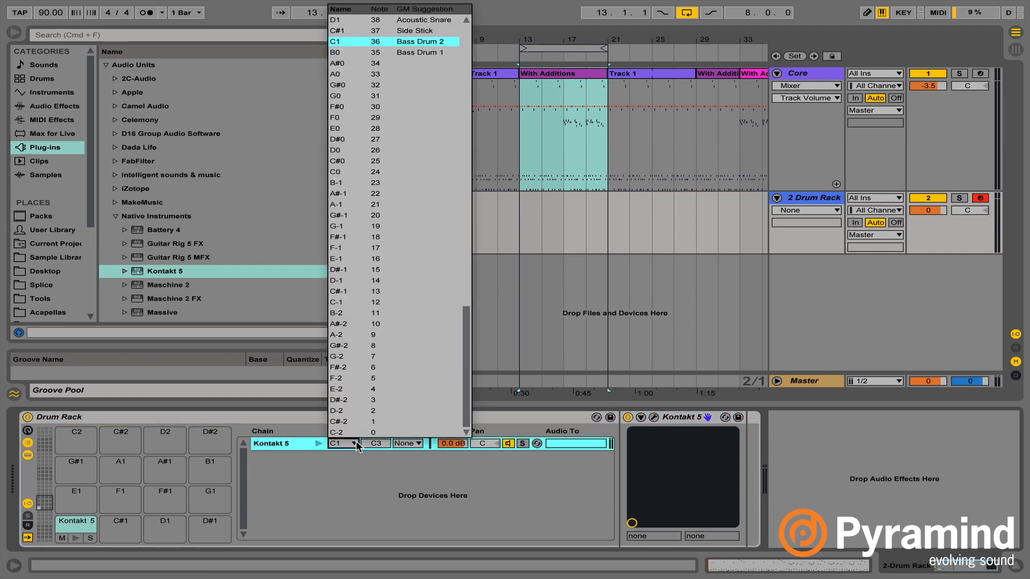
scroll(370, 390, "up", 20)
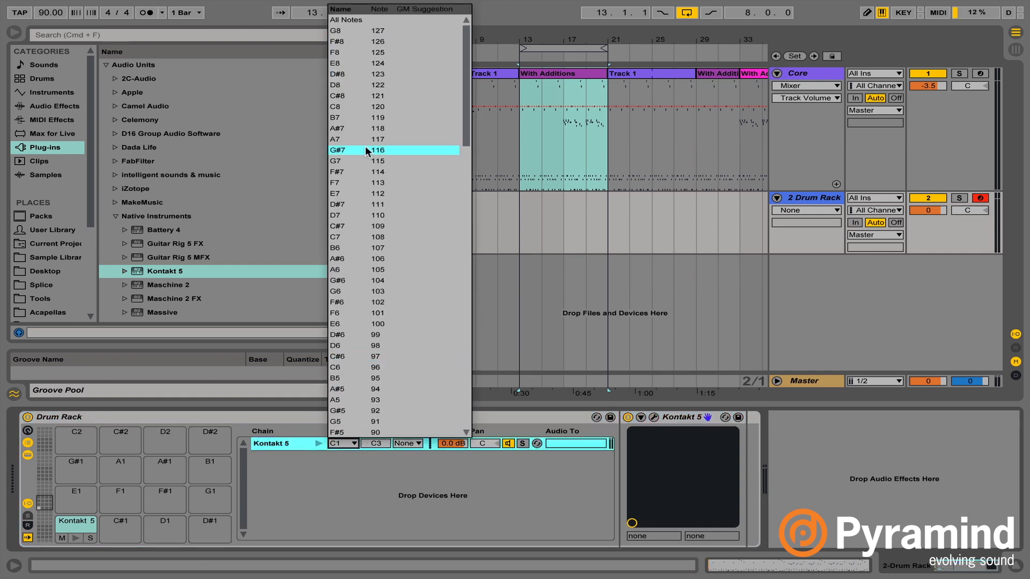
left_click(358, 24)
scroll(205, 513, "up", 4)
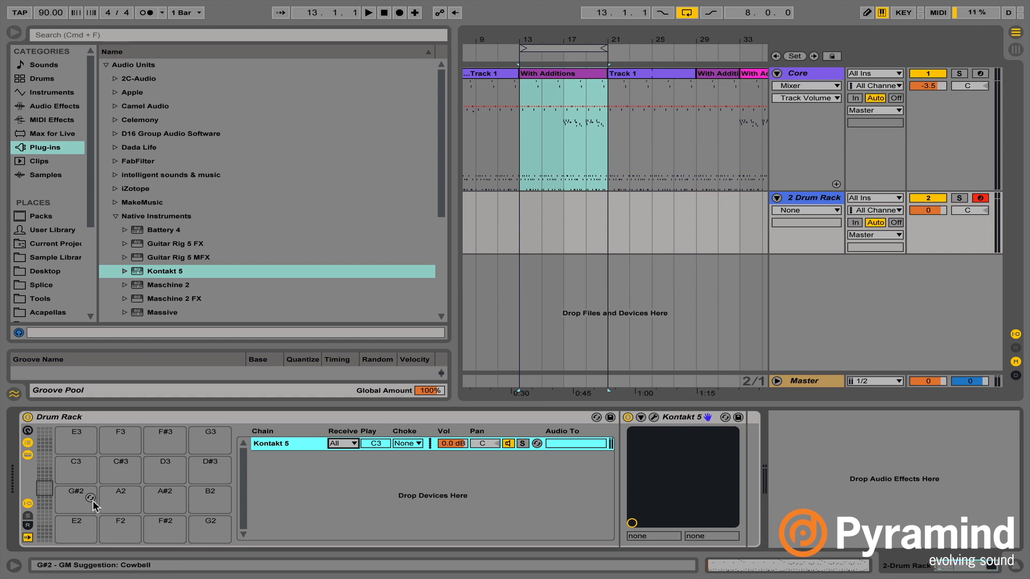
left_click(45, 489)
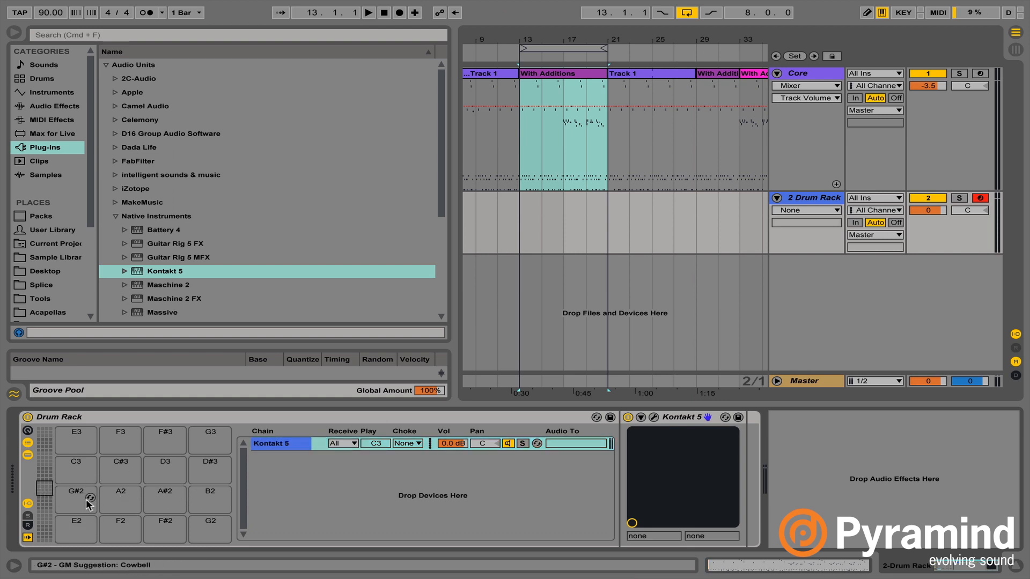
left_click(54, 501)
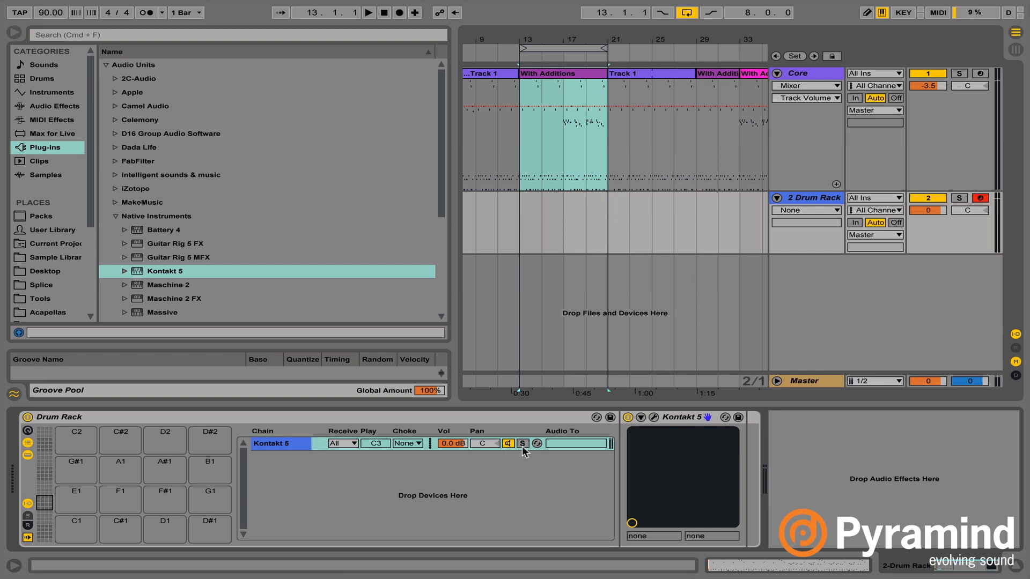
Create an empty chain below the Kontakt 5 chain in the Drum Rack
left_click(671, 419)
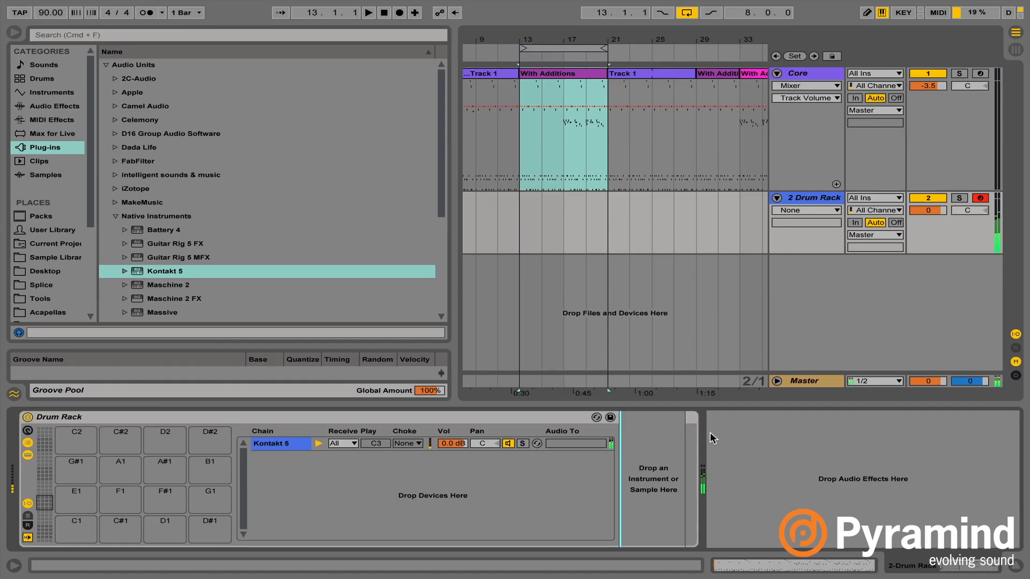
key("x")
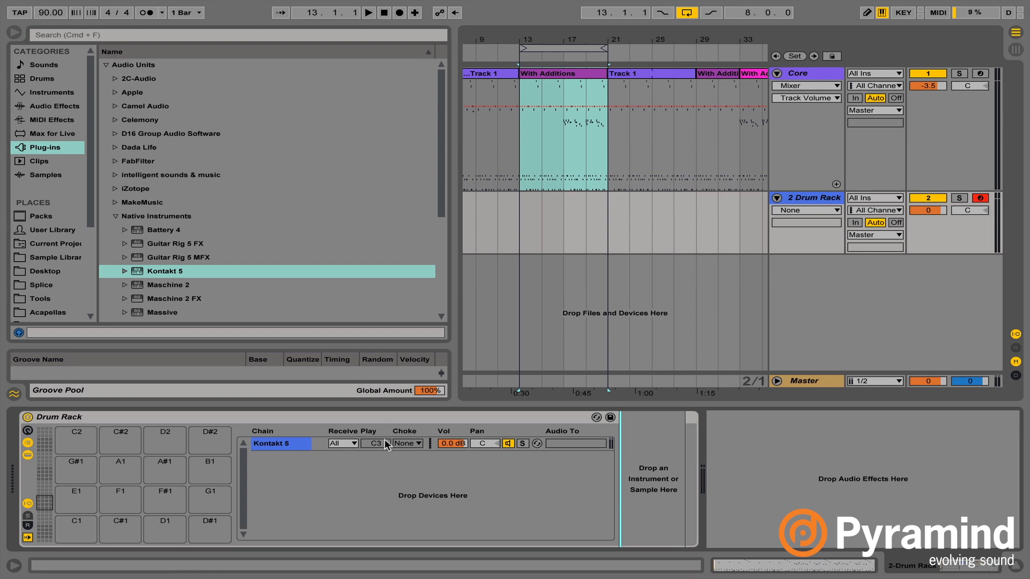
right_click(295, 481)
left_click(320, 517)
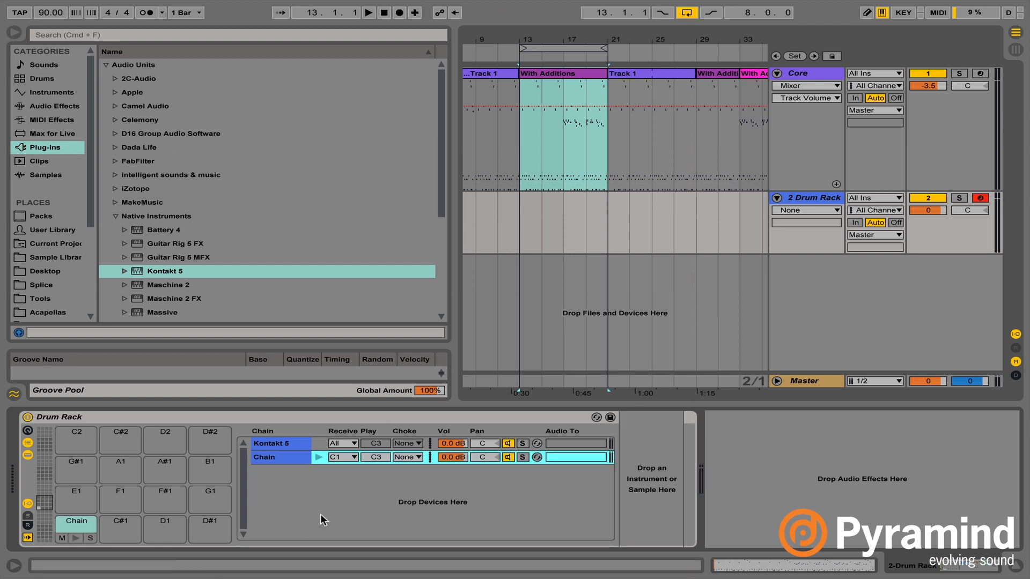
Audition the drum on C1 in the C1 to D2 keyboard octave and rename the new C1 chain Kick
left_click(196, 502)
key("z")
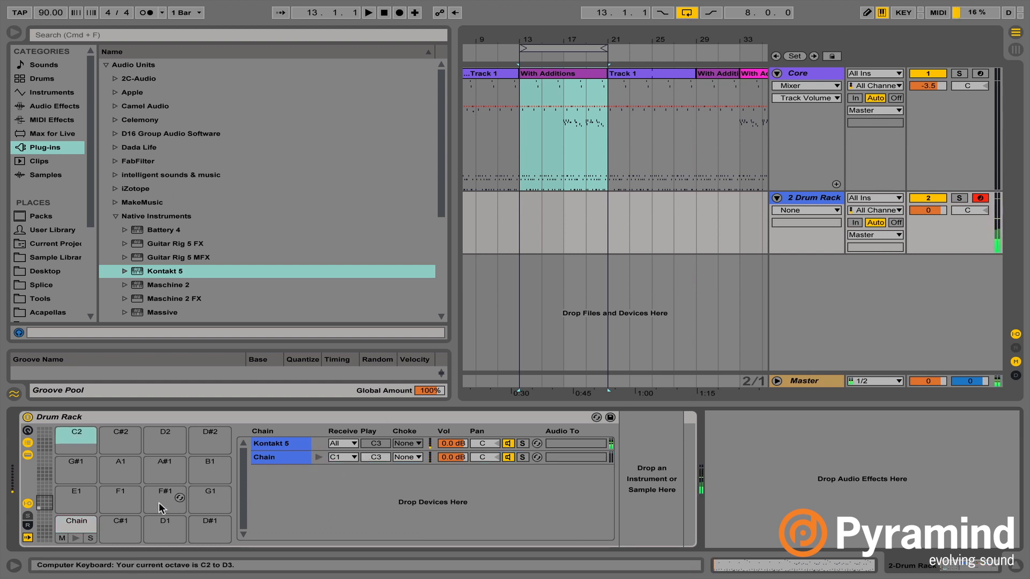
key("a")
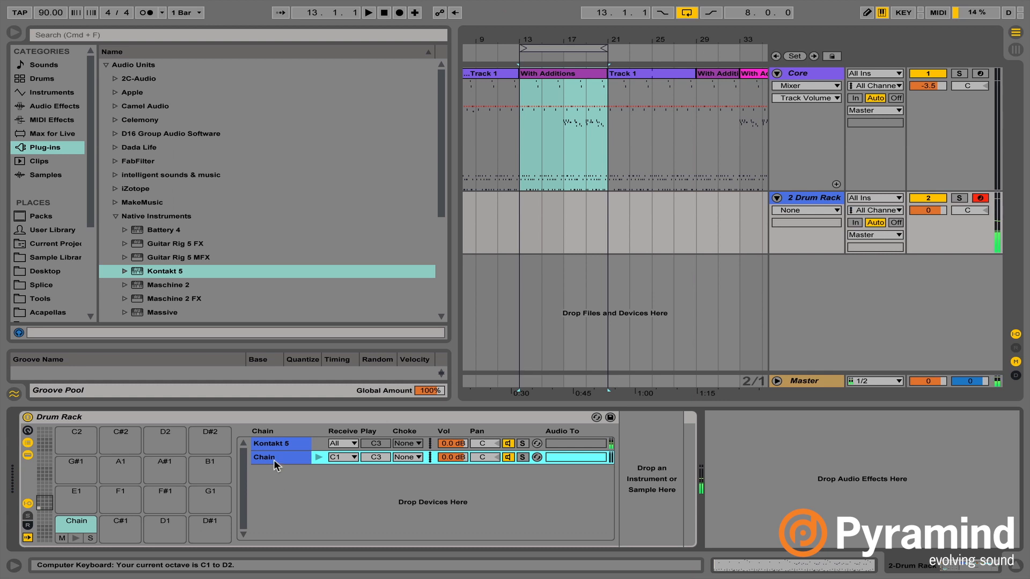
key("super+r")
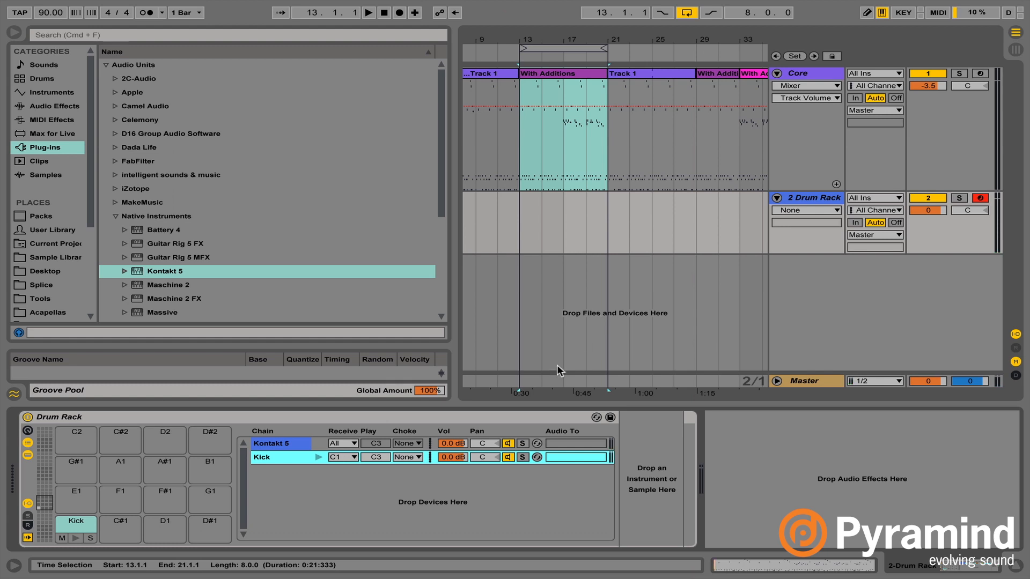
key("a")
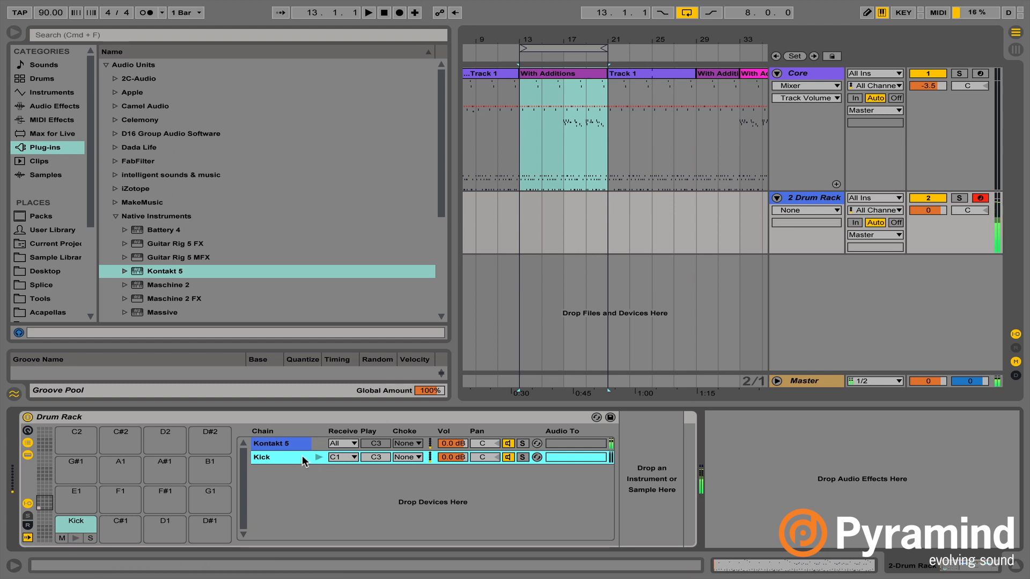
Create another empty chain below Kick and set it to receive C#1
right_click(288, 459)
key("Escape")
right_click(297, 479)
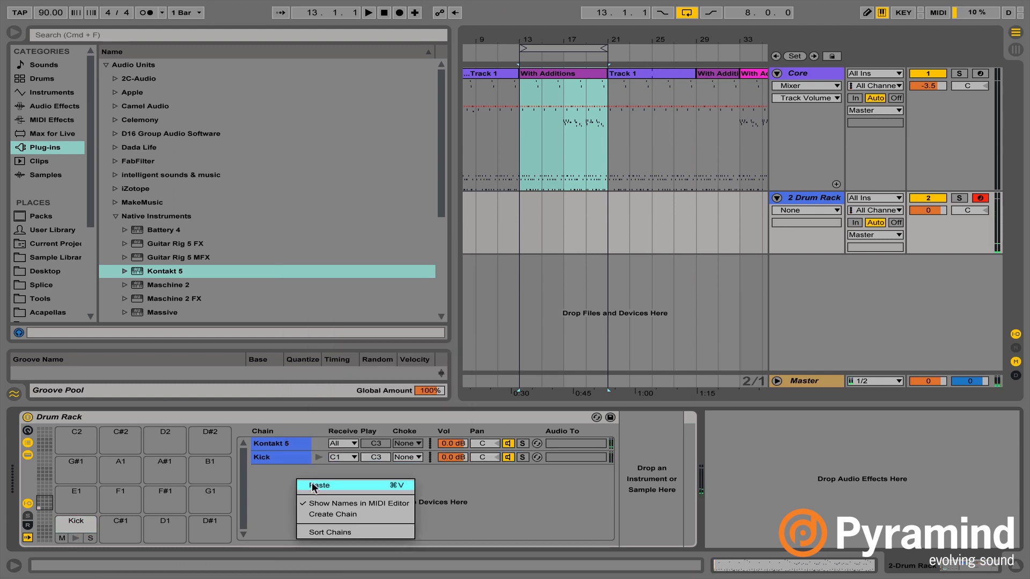
left_click(359, 516)
left_click(345, 473)
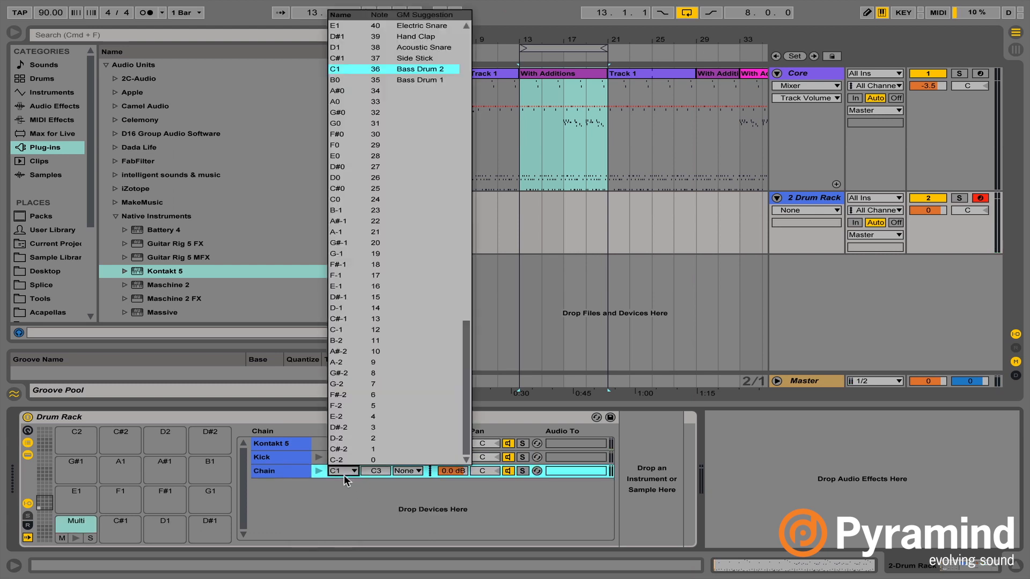
left_click(343, 474)
left_click(344, 473)
left_click(405, 60)
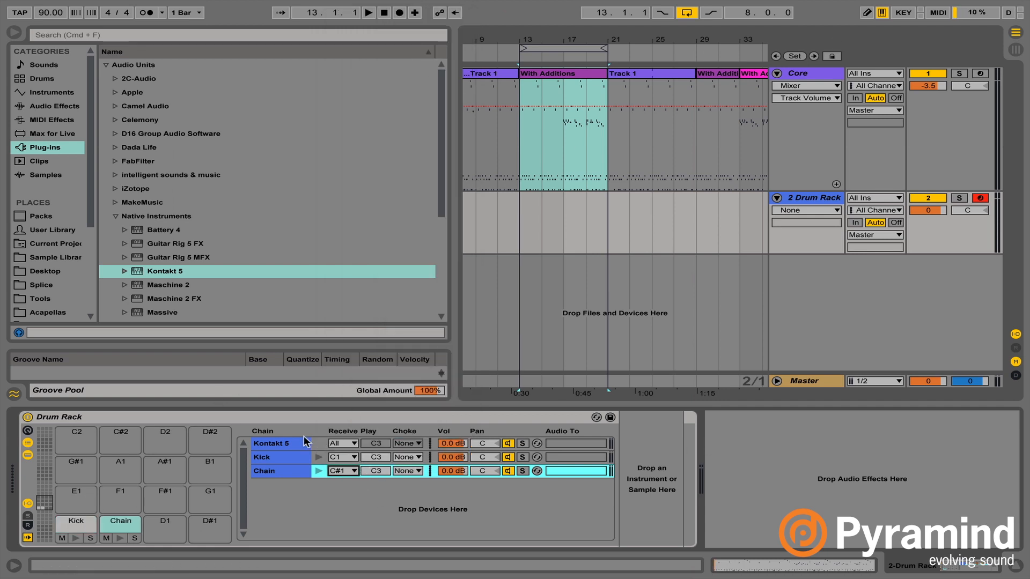
Open the Kontakt 5 chain's plug-in window on the Studio Drummer options page and move it clear of the chain list
left_click(304, 442)
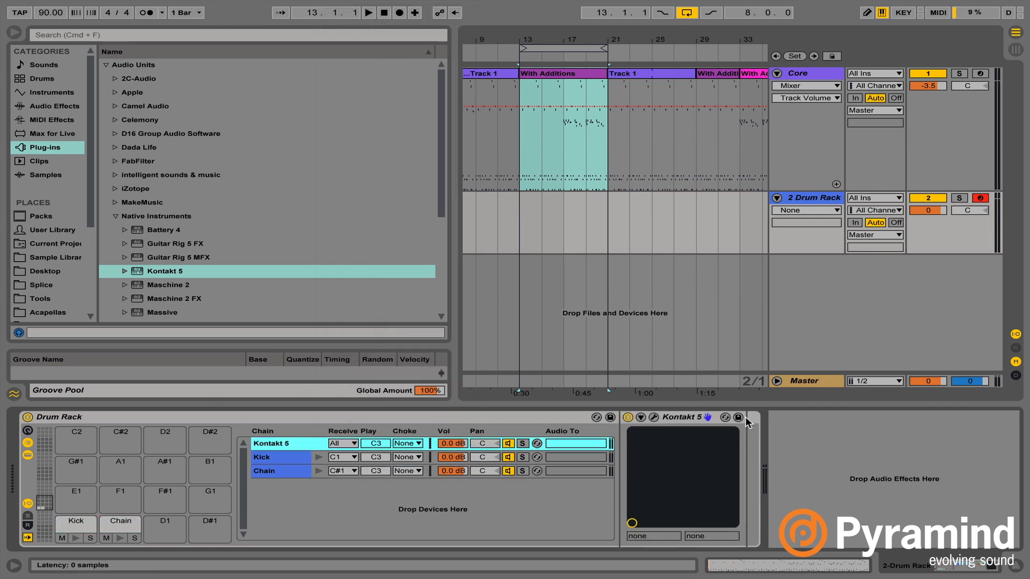
left_click(654, 417)
left_click(305, 504)
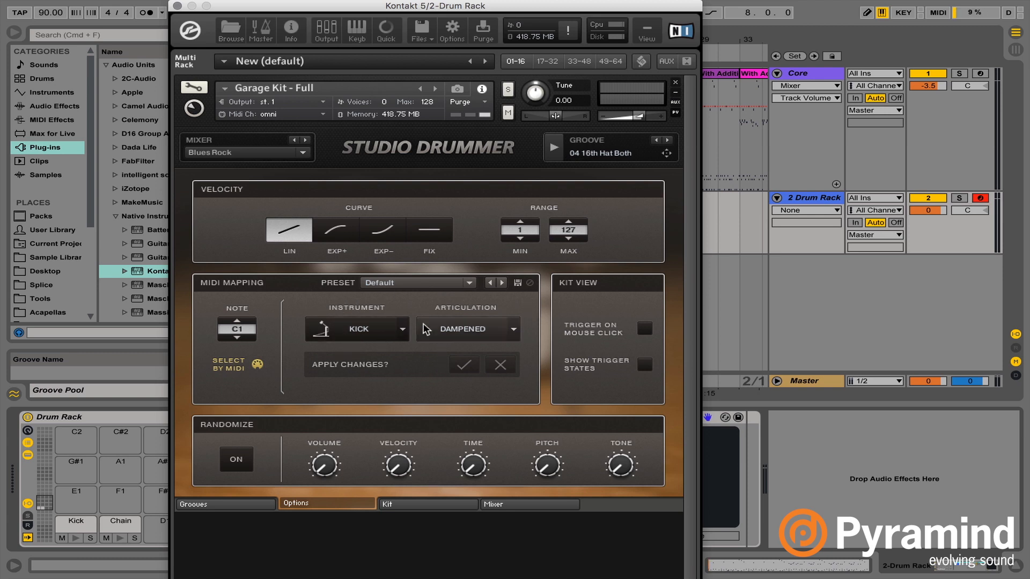
left_click_drag(353, 6, 735, 7)
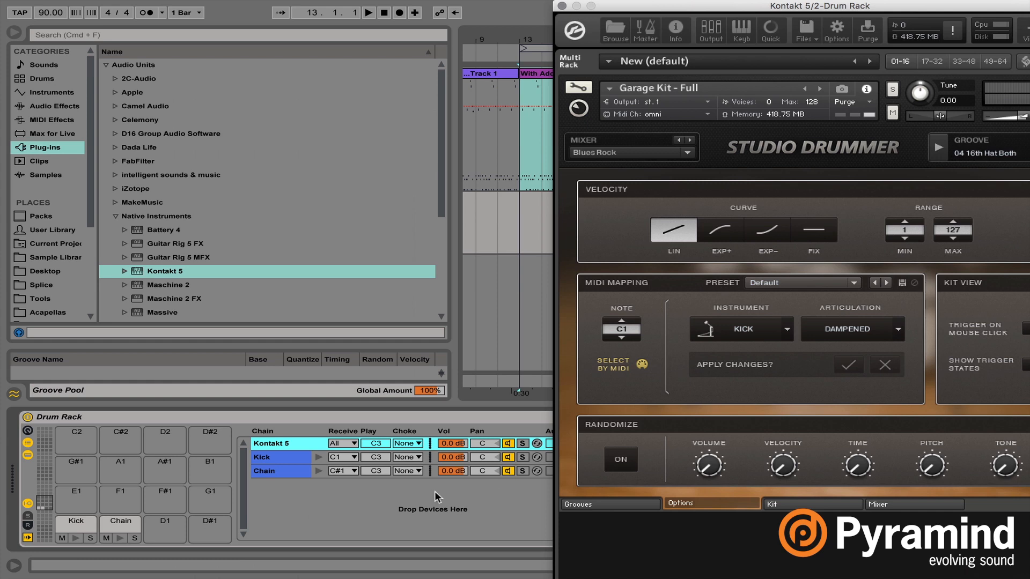
Audition the drum on C#1 and rename the C#1 chain Snare Sidestick
left_click(338, 510)
key("w")
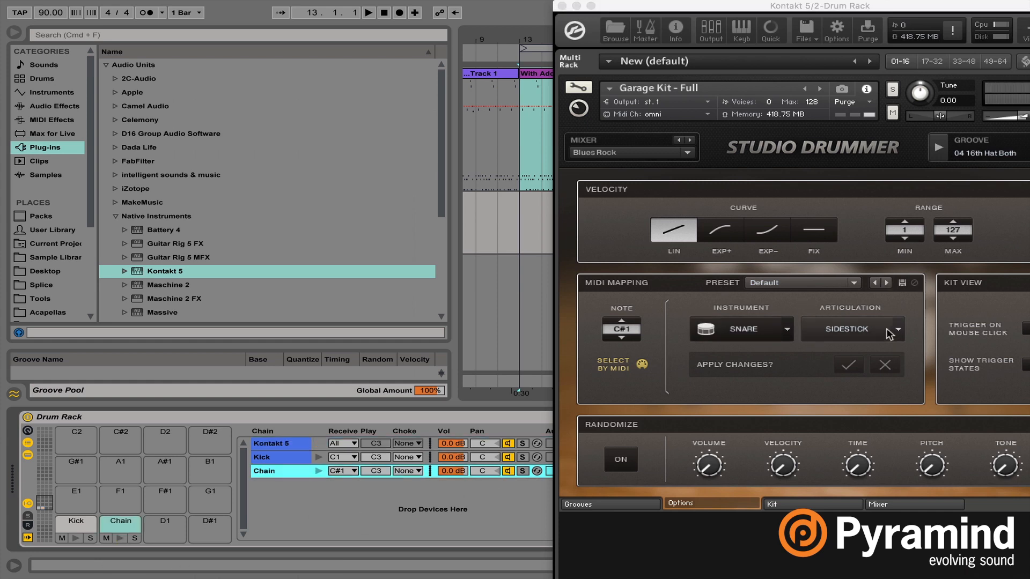
left_click(273, 472)
type("Snare Sid")
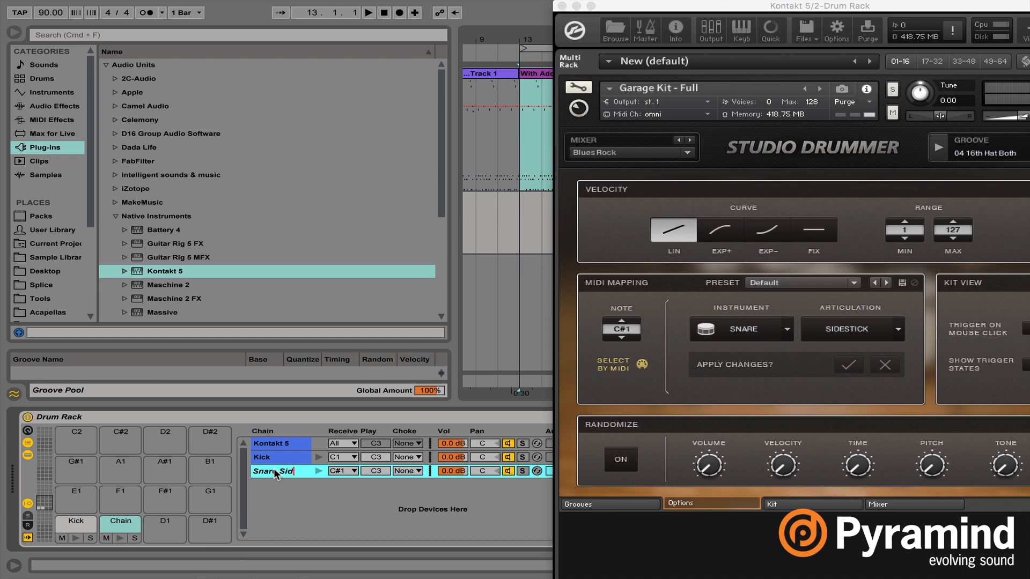
type("estick")
key("Return")
Duplicate the Snare Sidestick chain, set the copy to receive D1 and rename it Snare Center
key("super+d")
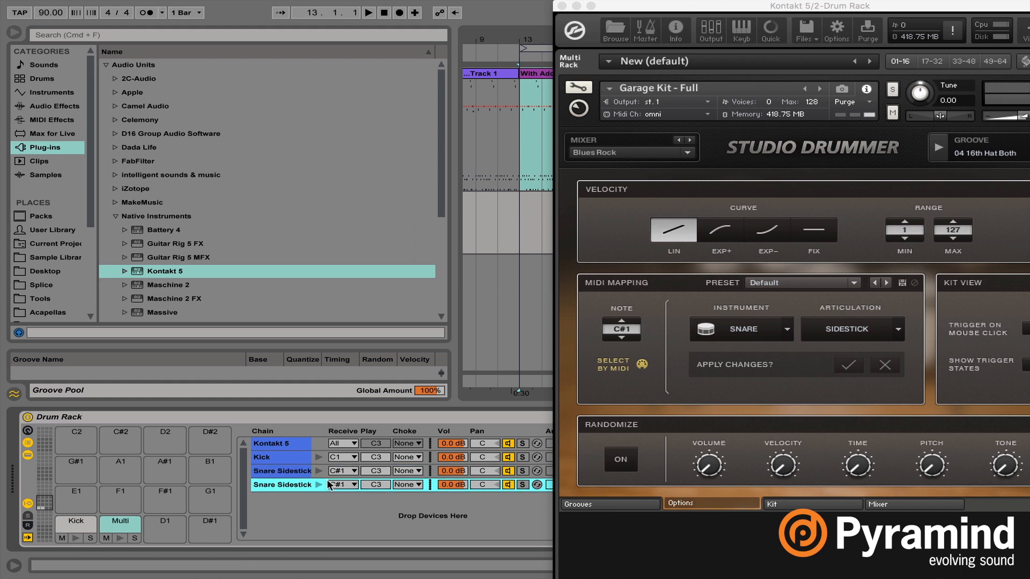
left_click(329, 486)
key("Up")
key("Return")
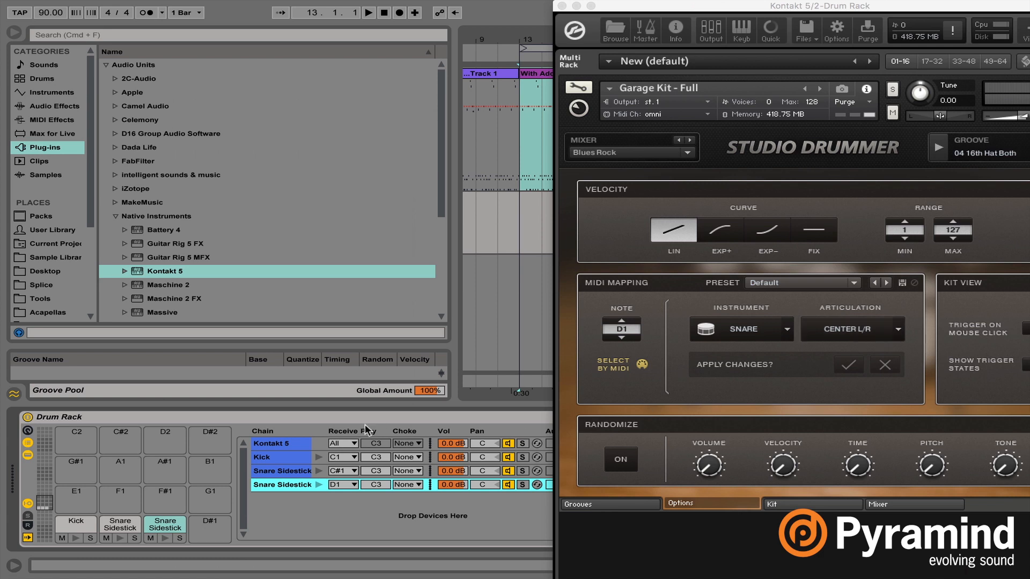
type("Snare Center")
key("Return")
Duplicate the Snare Center chain, set the copy to receive D#1 and rename it Rim
key("super+d")
left_click(346, 498)
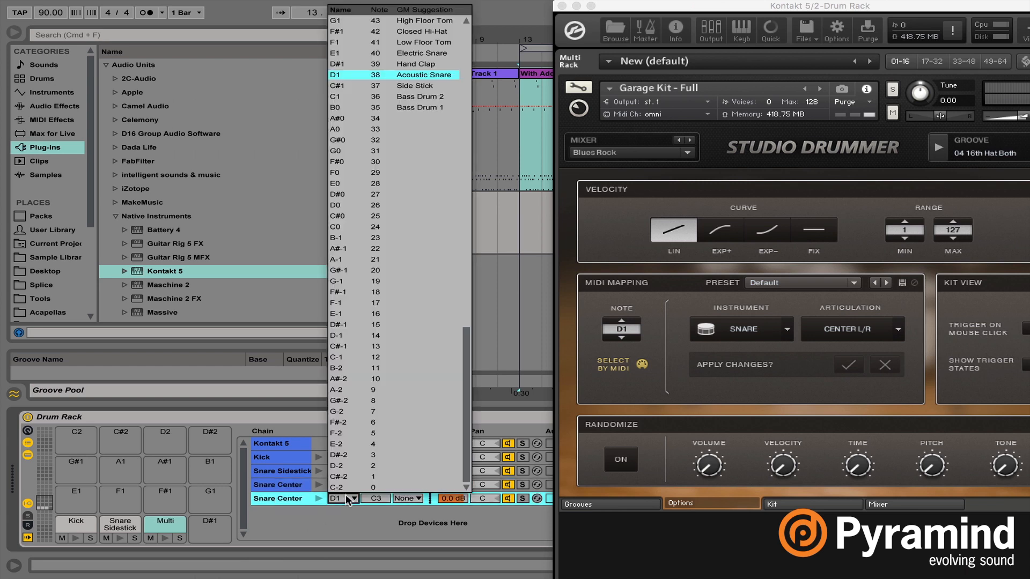
key("Up")
key("Return")
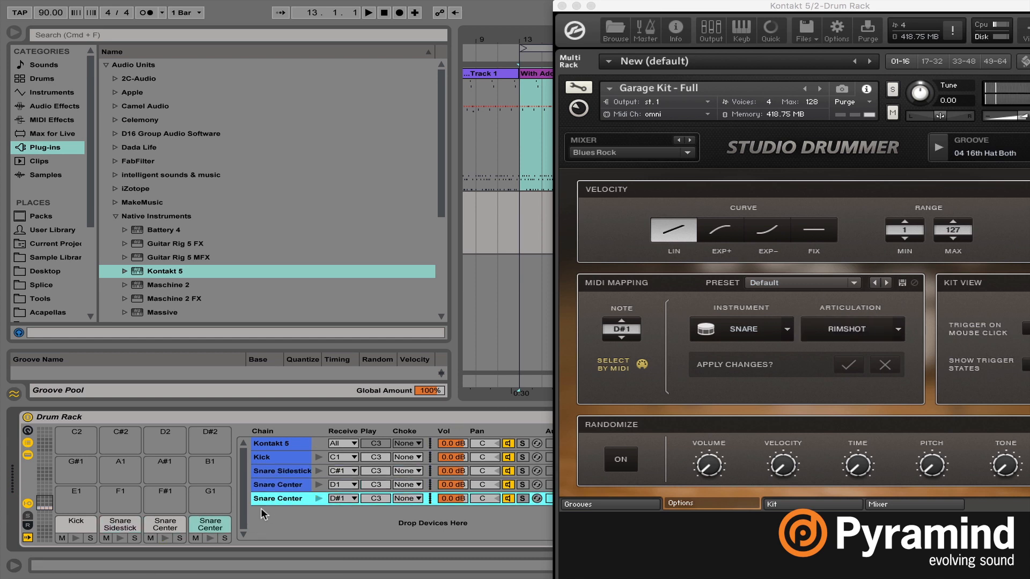
type("Rim")
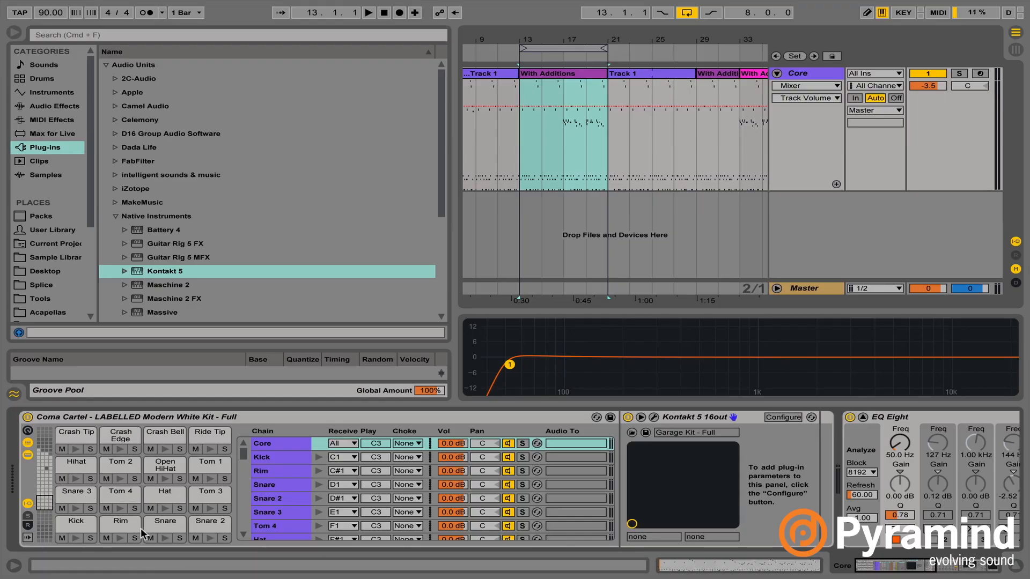
Show another pad range of the finished LABELLED Modern White Kit rack and open its Kontakt 5 16out plug-in window
left_click(46, 487)
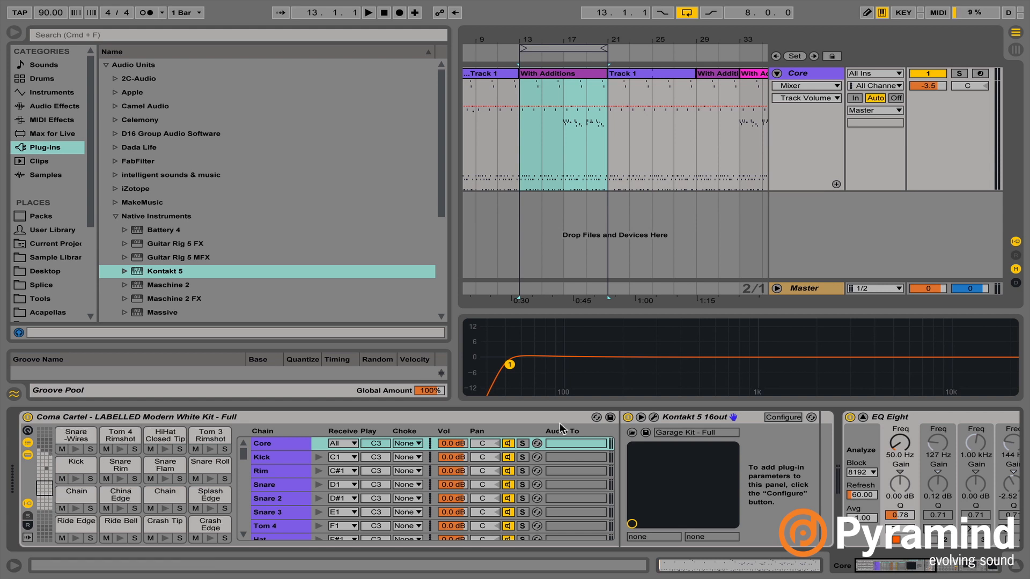
left_click(655, 417)
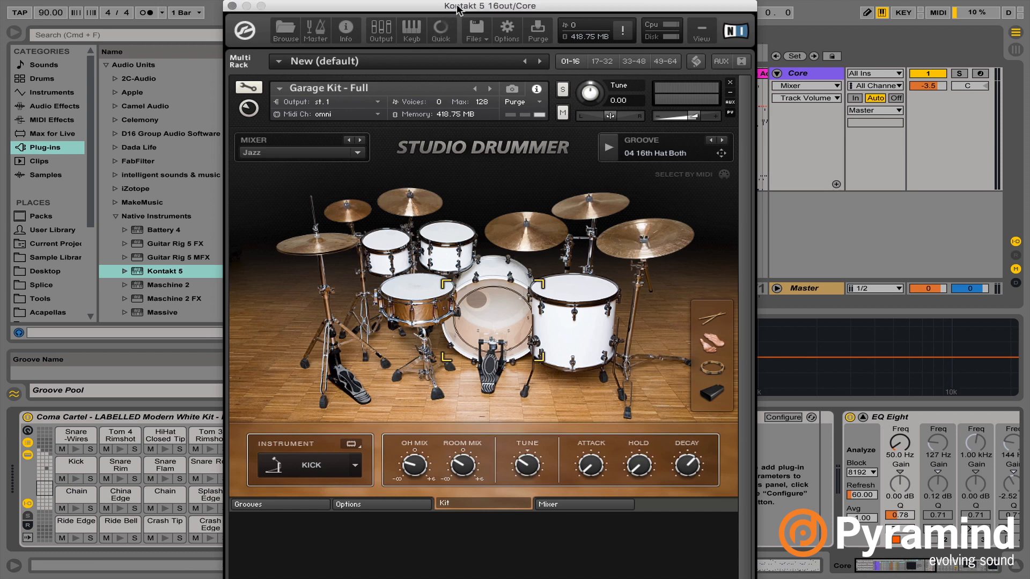
left_click_drag(456, 6, 452, 6)
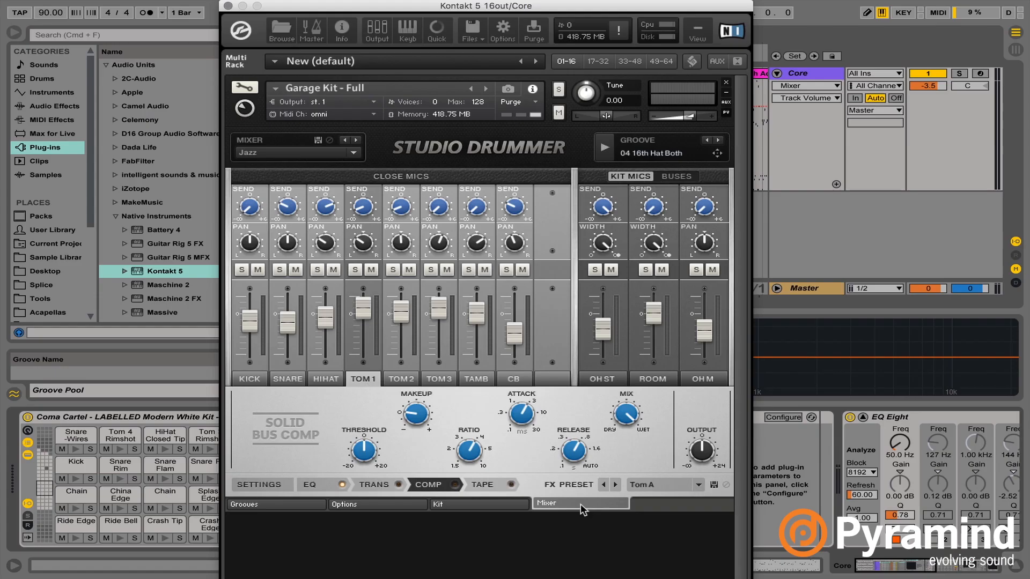
Examine the Kick, Snare, Hihat and Tom 1 close-mic channels in the Studio Drummer mixer
left_click(247, 378)
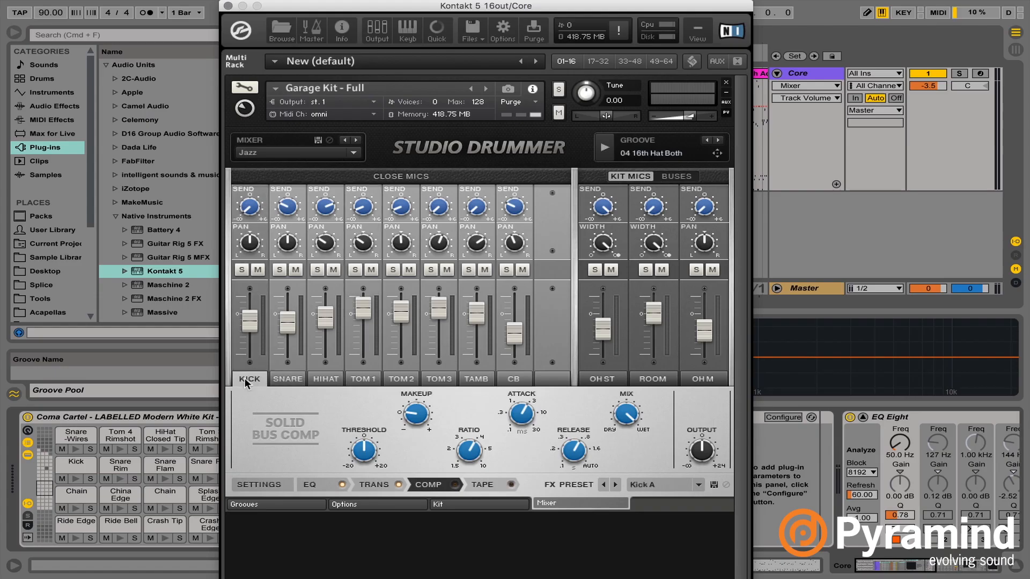
left_click(282, 379)
left_click(327, 379)
left_click(368, 382)
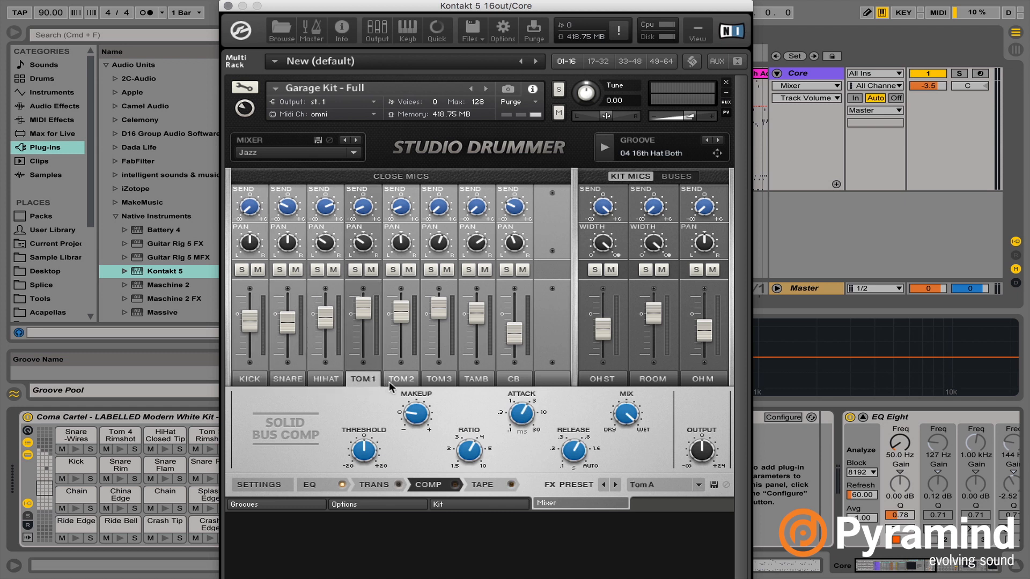
left_click(263, 378)
left_click(280, 380)
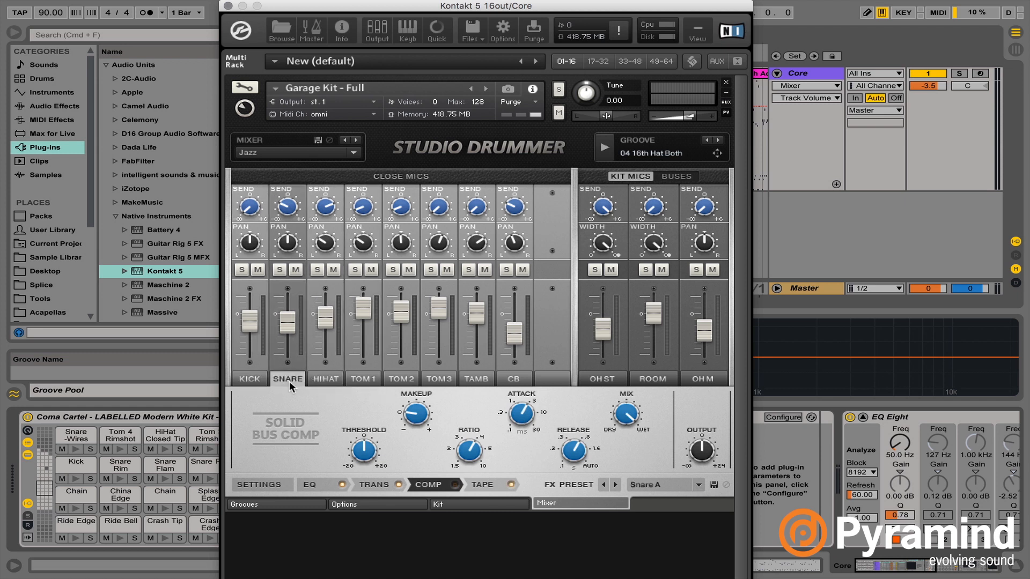
left_click(317, 378)
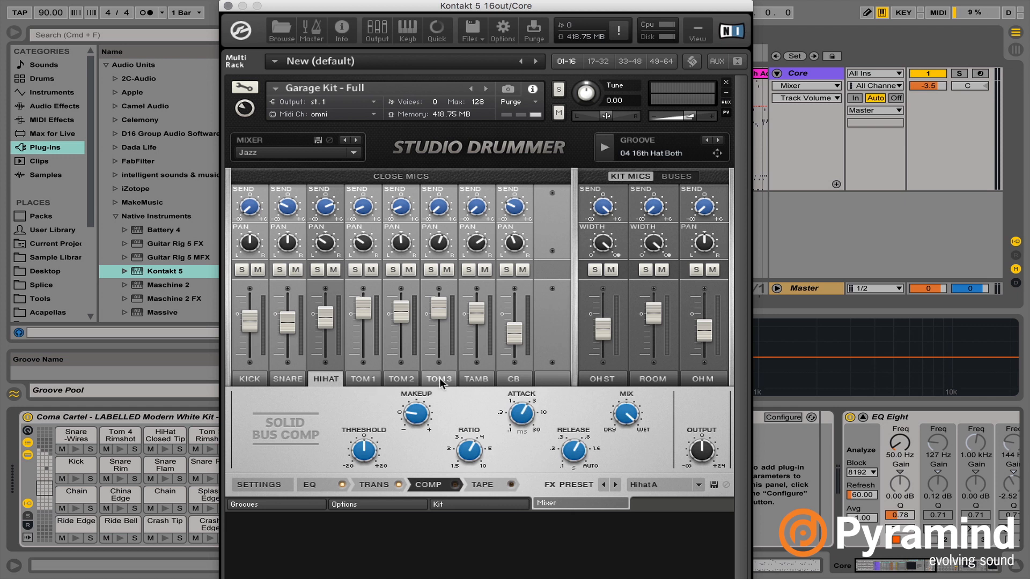